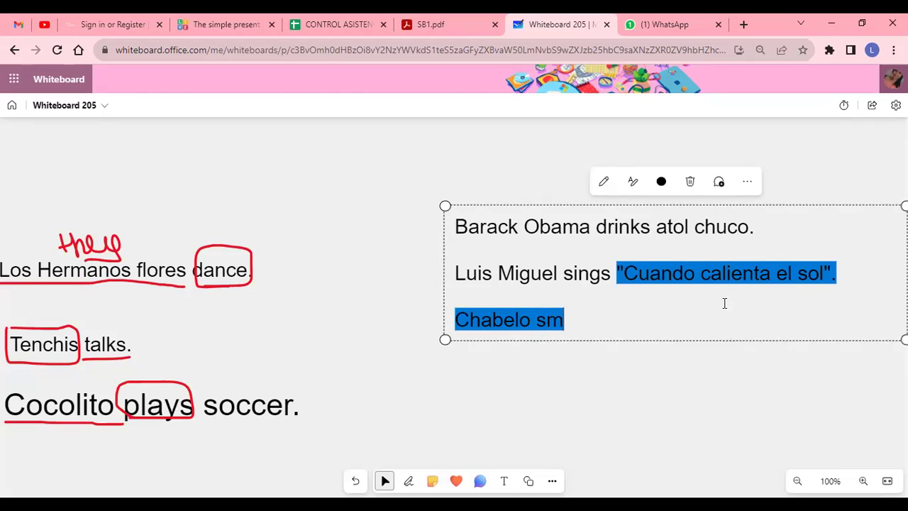
Step: Complete the third example sentence in the whiteboard text box as "Chabelo smiles." and leave the text box
text(s.)
key(Return)
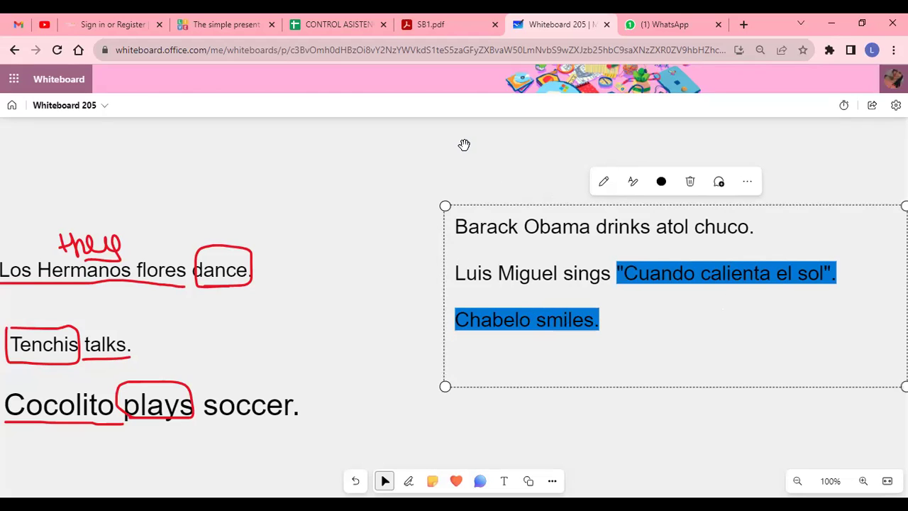
click(412, 172)
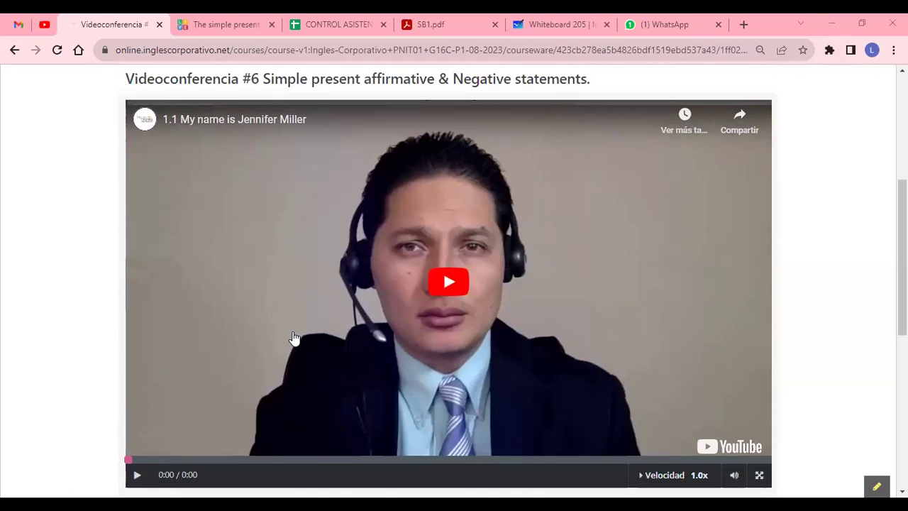
Step: Open the Tarea #6 exercise of Unit 2 Daily Routines on the course site
scroll(202, 211, up, 3)
click(201, 210)
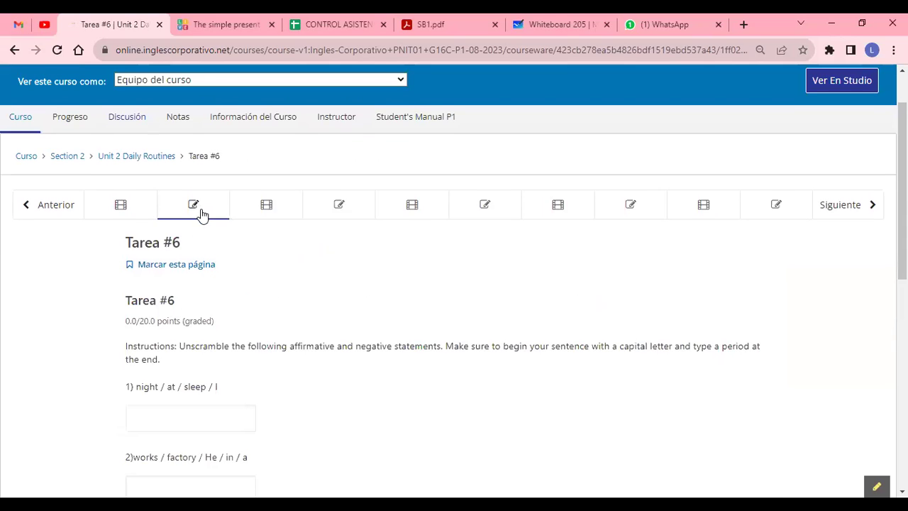
scroll(201, 213, down, 1)
ctrl+scroll(336, 310, up, 2)
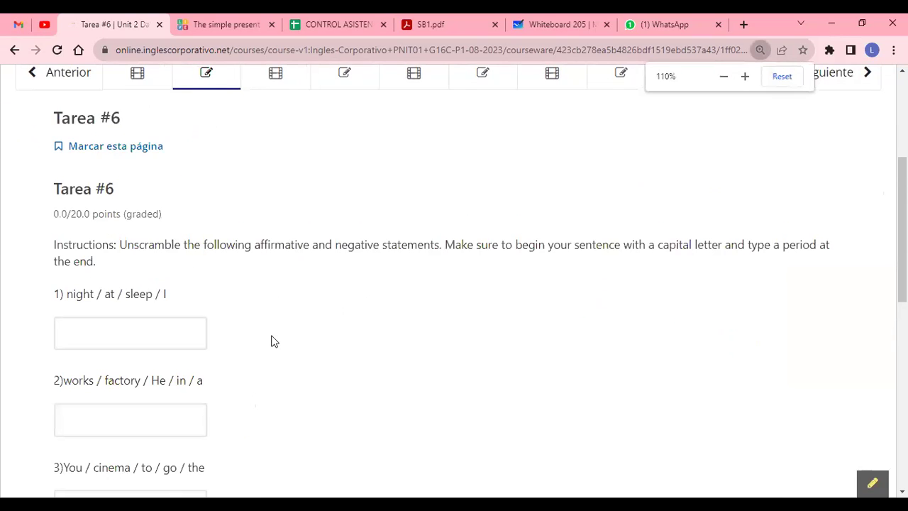
scroll(273, 341, up, 1)
ctrl+scroll(237, 297, up, 1)
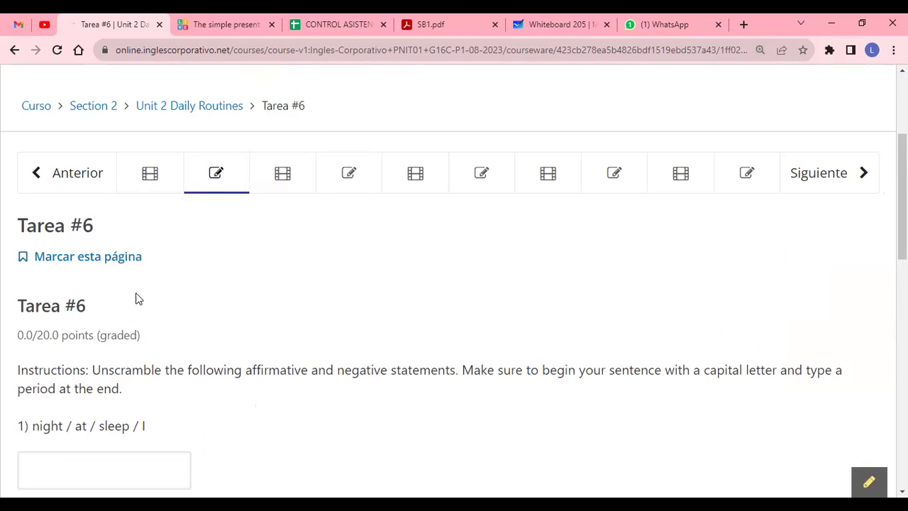
Step: Answer question 1 of Tarea #6 with "I sleep at night."
scroll(138, 297, down, 2)
click(136, 337)
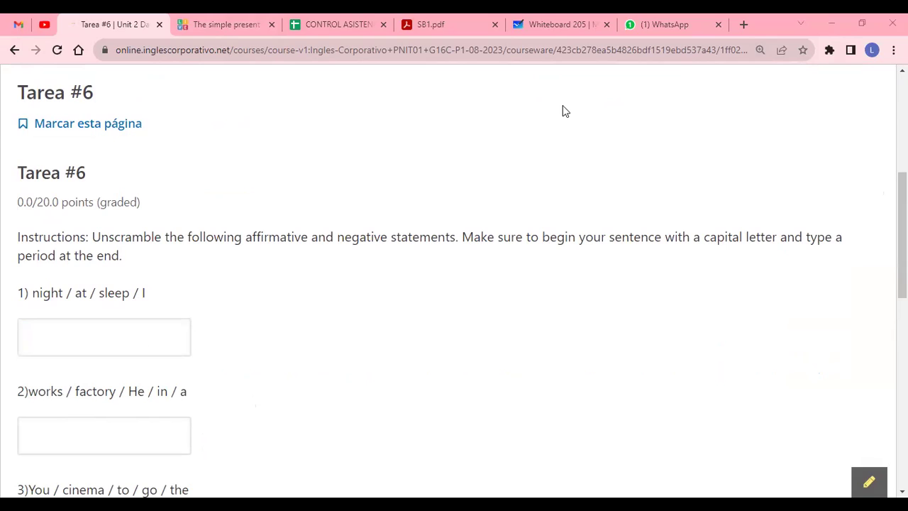
click(71, 335)
key(ctrl+minus)
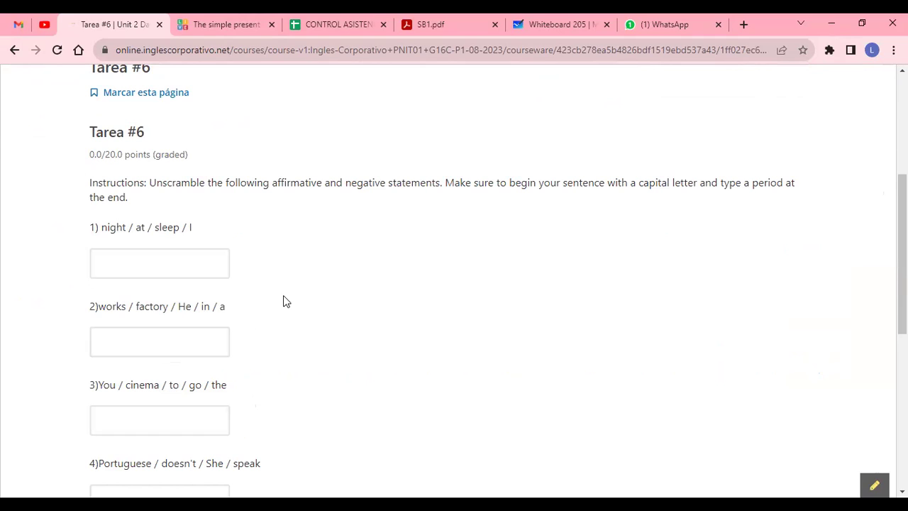
click(179, 268)
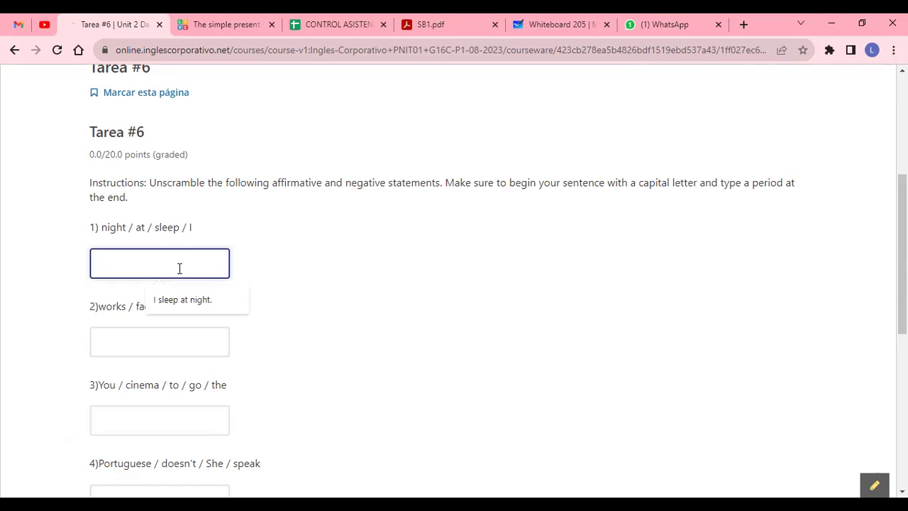
text(I sleep at night.)
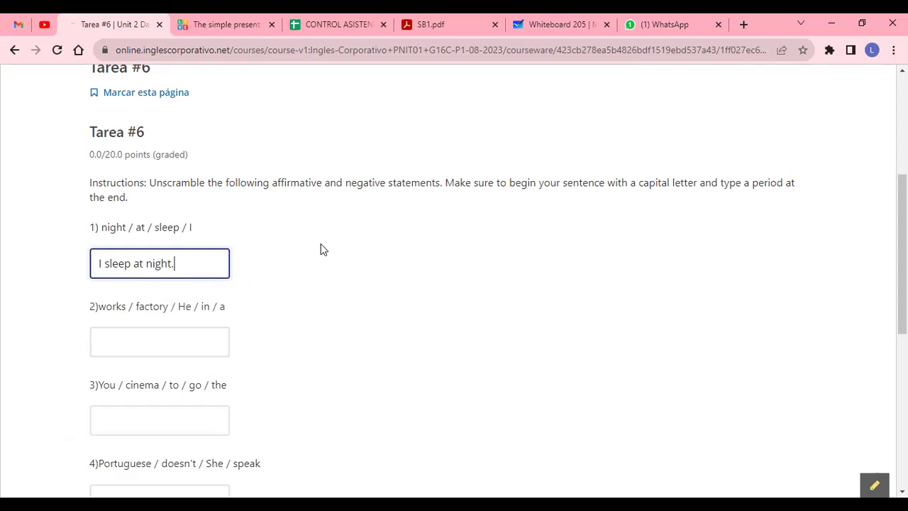
click(386, 334)
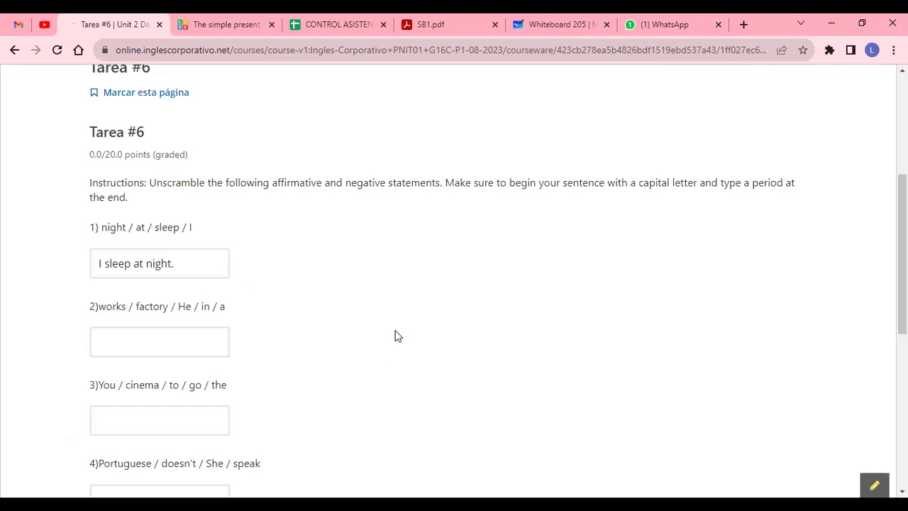
Step: Answer question 2 with the unscrambled sentence "He works in a factory."
scroll(321, 323, down, 1)
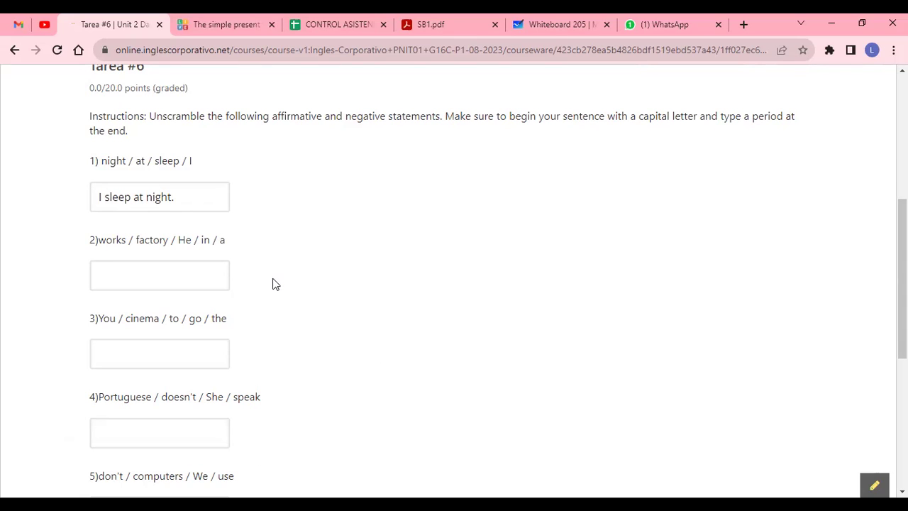
click(214, 275)
text(He works)
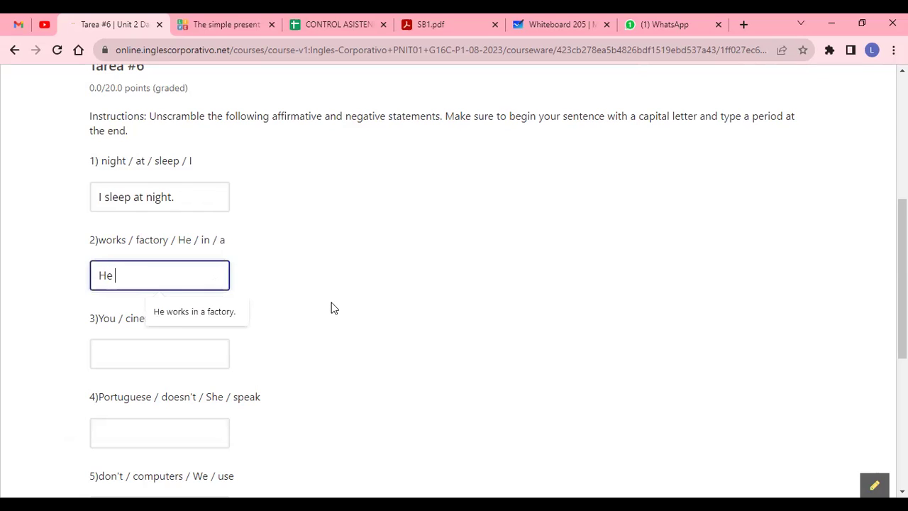
key(BackSpace)
key(BackSpace)
text(ks in a)
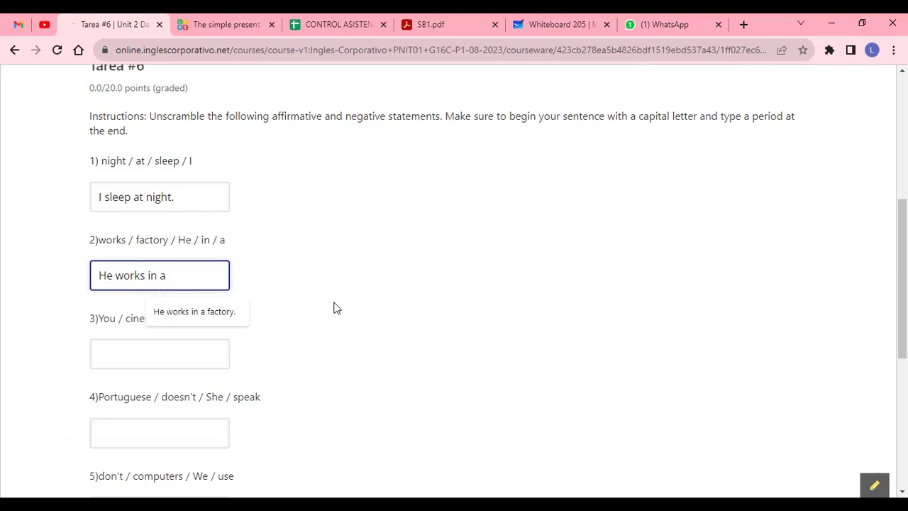
click(236, 312)
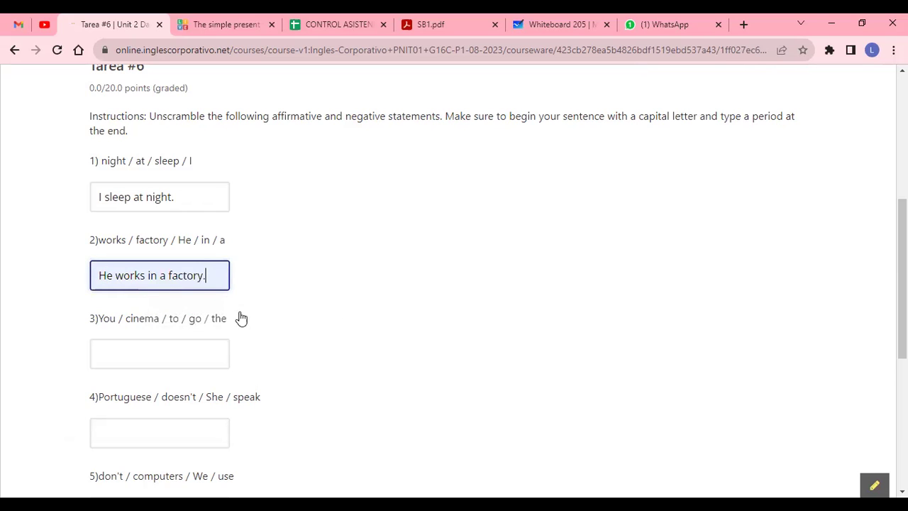
Step: Answer question 3 with the unscrambled sentence "You go to the cinema."
scroll(298, 296, down, 4)
click(297, 296)
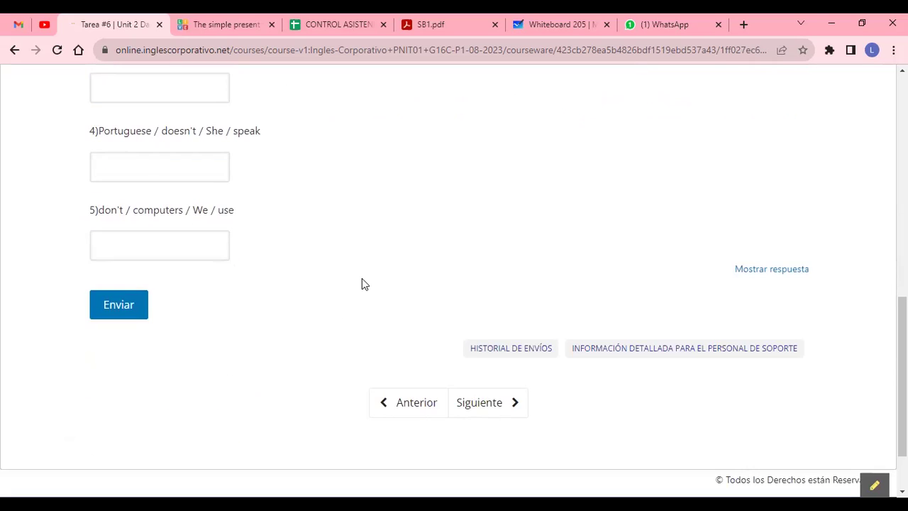
scroll(365, 288, up, 4)
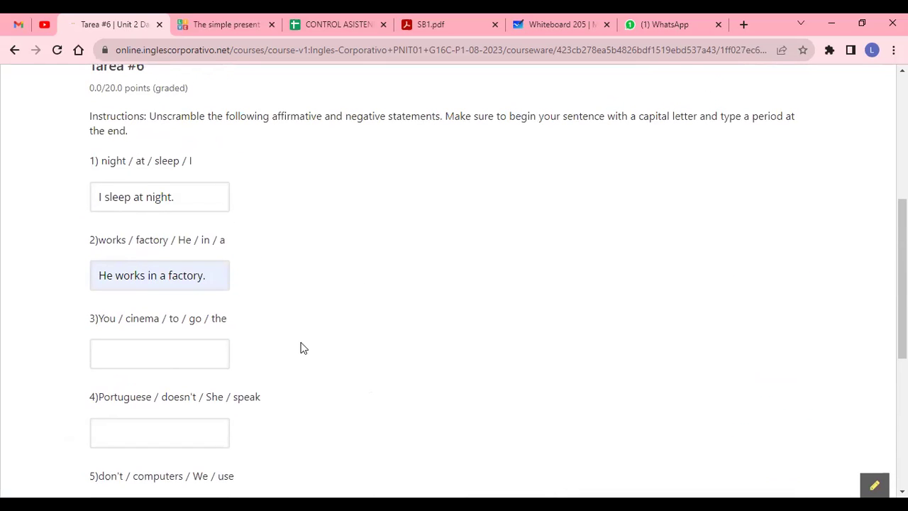
key(Tab)
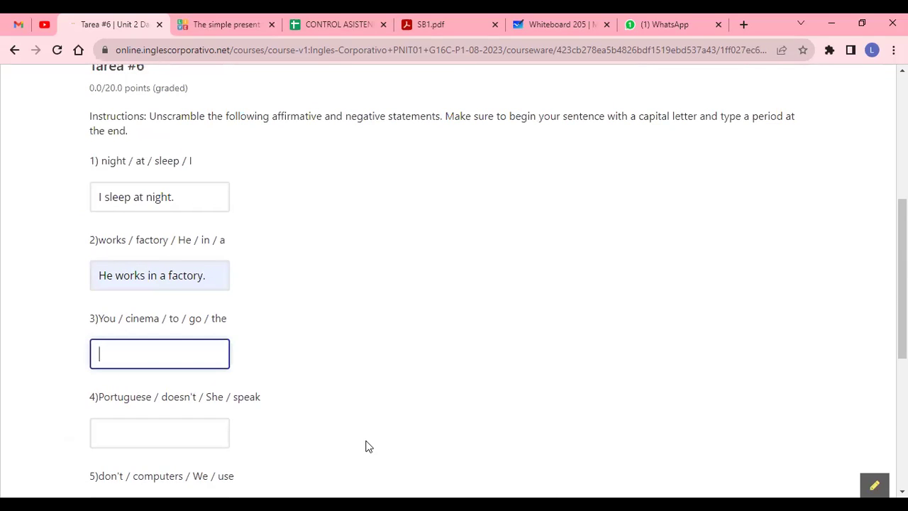
text(You)
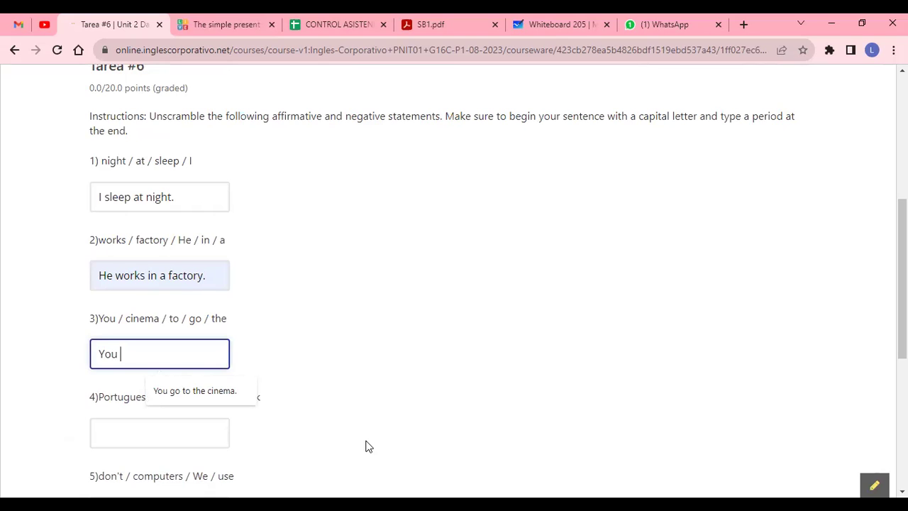
text(go to the cinema)
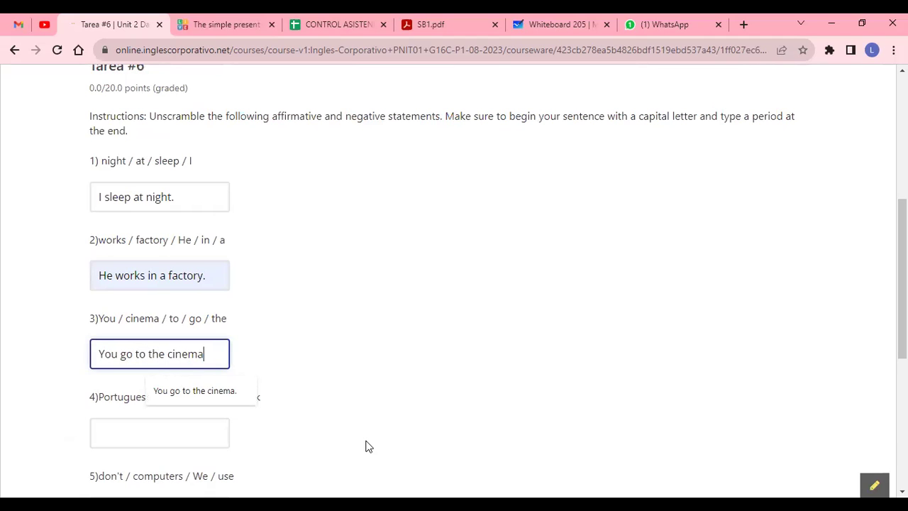
click(213, 391)
click(314, 358)
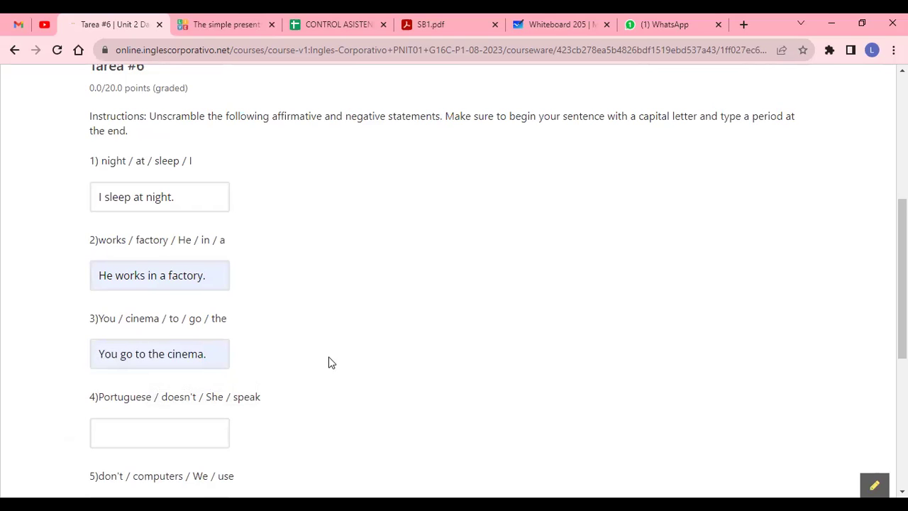
Step: Answer question 4 with the negative statement "She doesn´t speak Portuguese."
scroll(312, 375, down, 2)
click(200, 300)
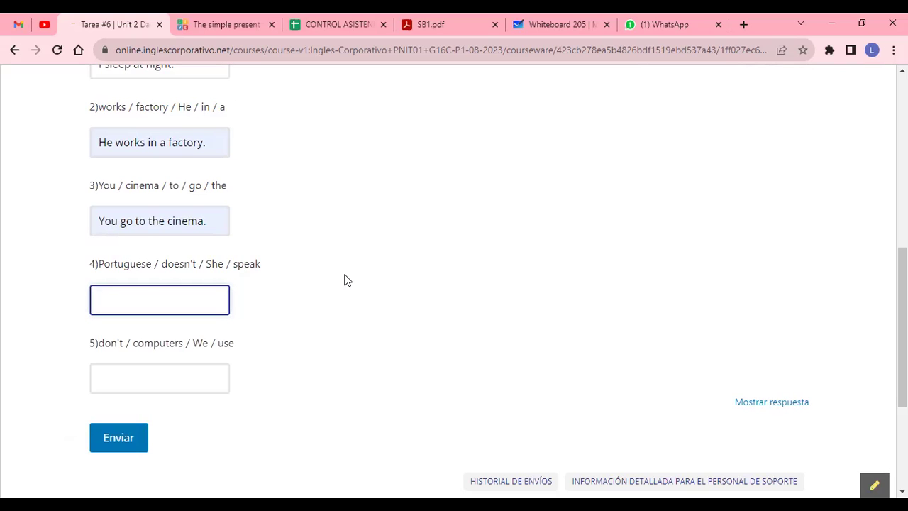
text(She)
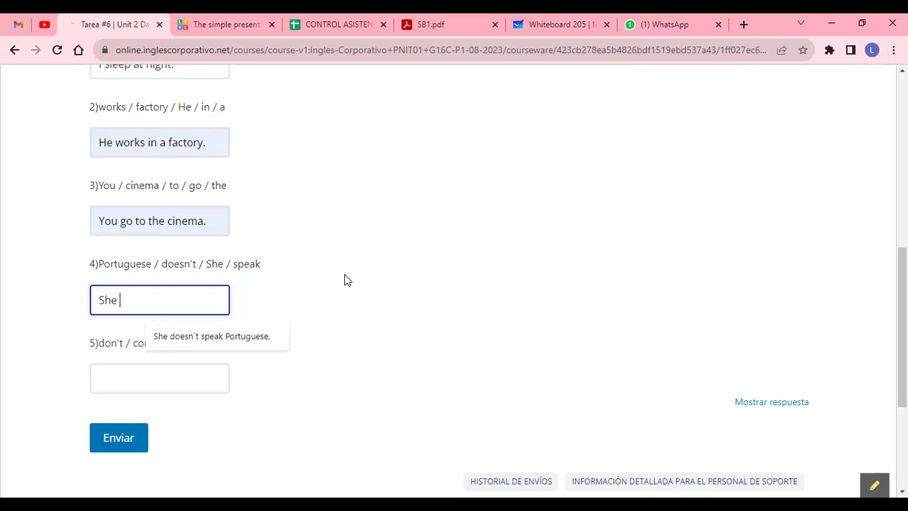
click(348, 283)
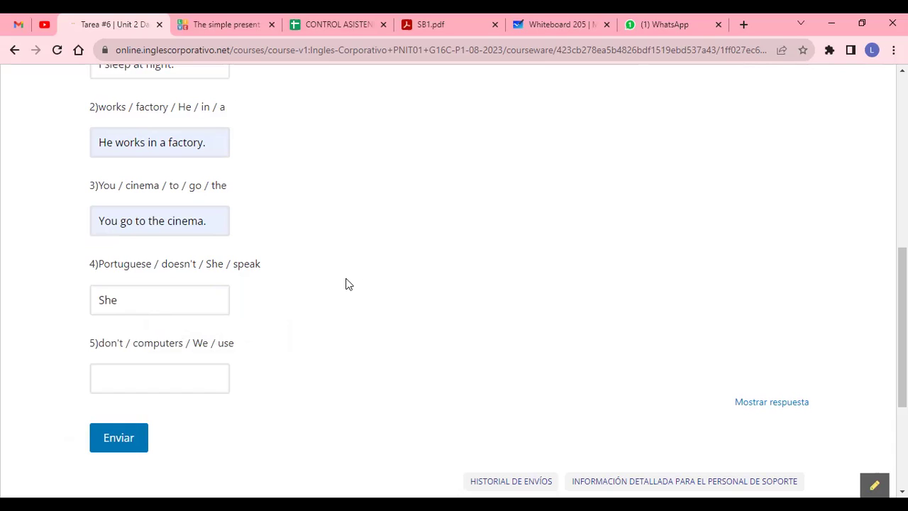
click(218, 300)
text(do)
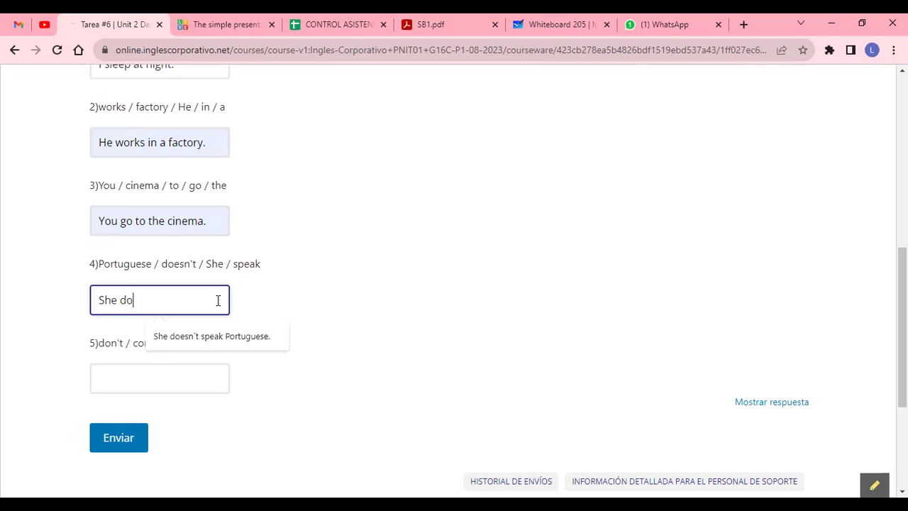
text(esnpt)
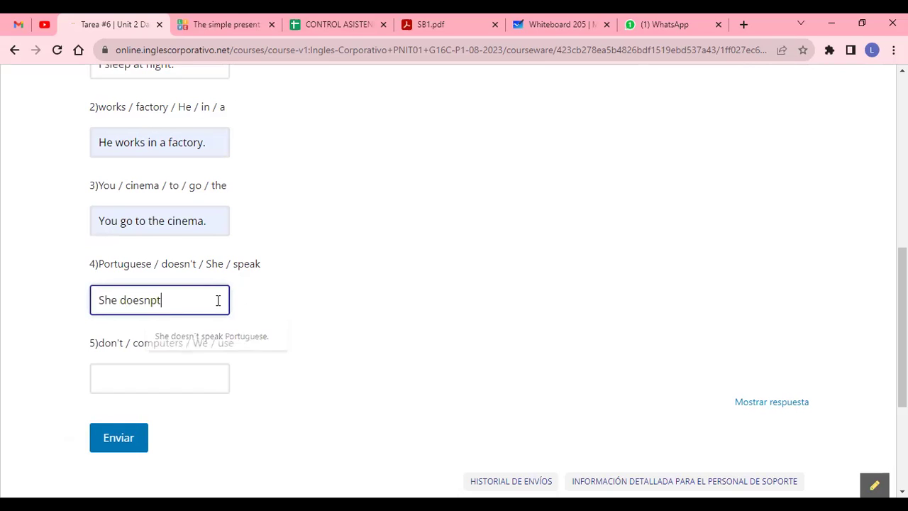
key(BackSpace)
key(BackSpace)
text(´t speak Portu)
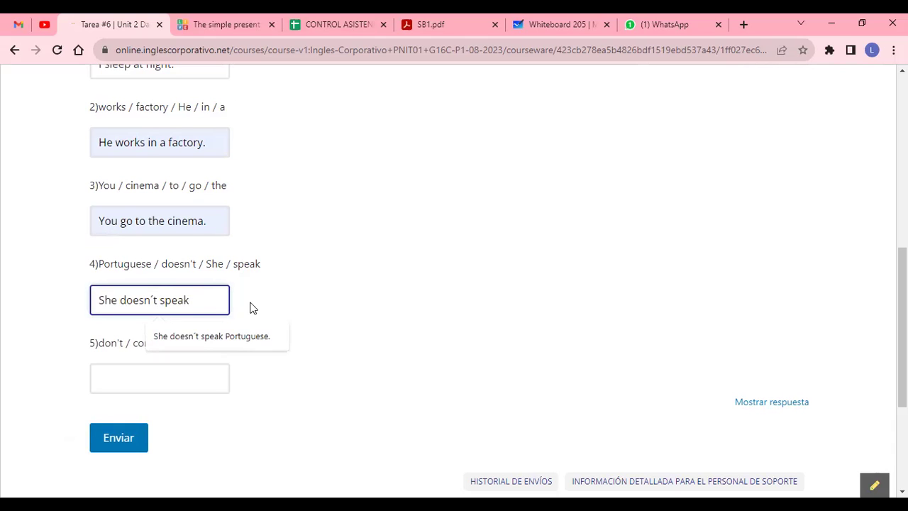
click(257, 339)
click(300, 317)
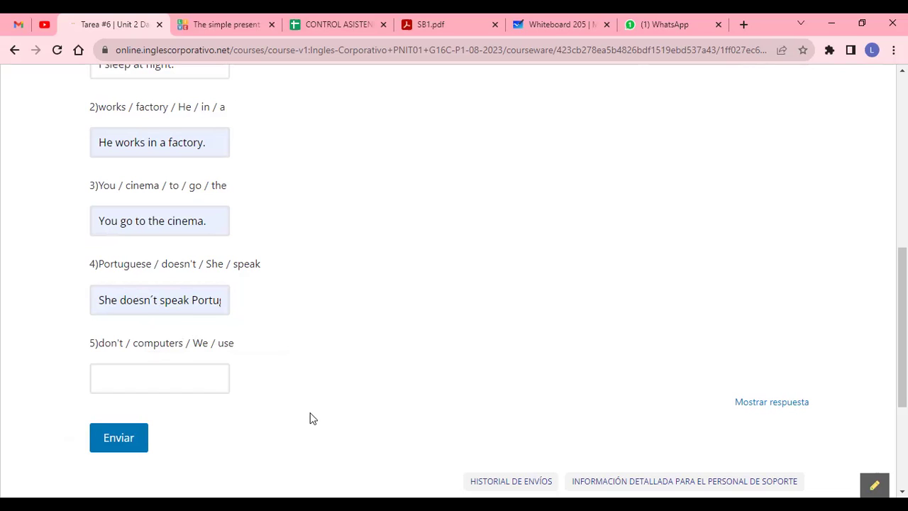
Step: Answer question 5 with the suggested sentence "We don´t use computers" and submit the exercise for grading
click(179, 382)
click(178, 415)
click(316, 385)
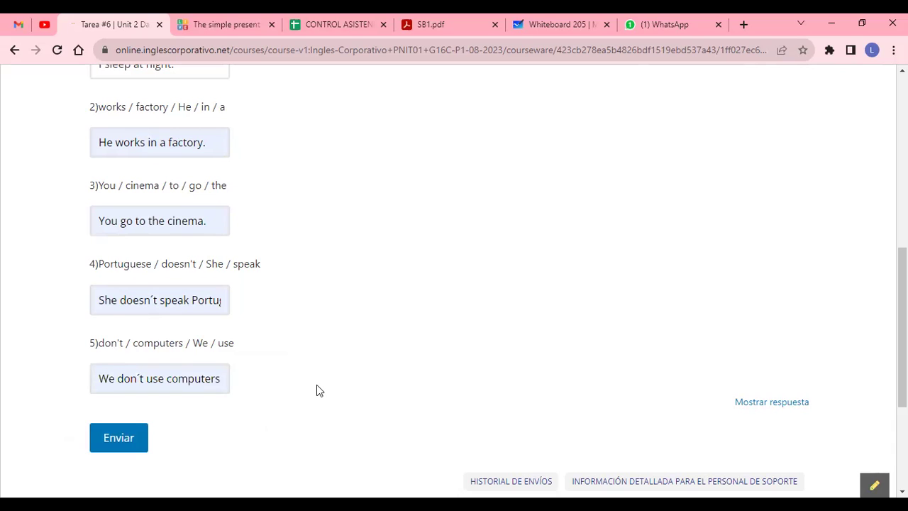
click(129, 444)
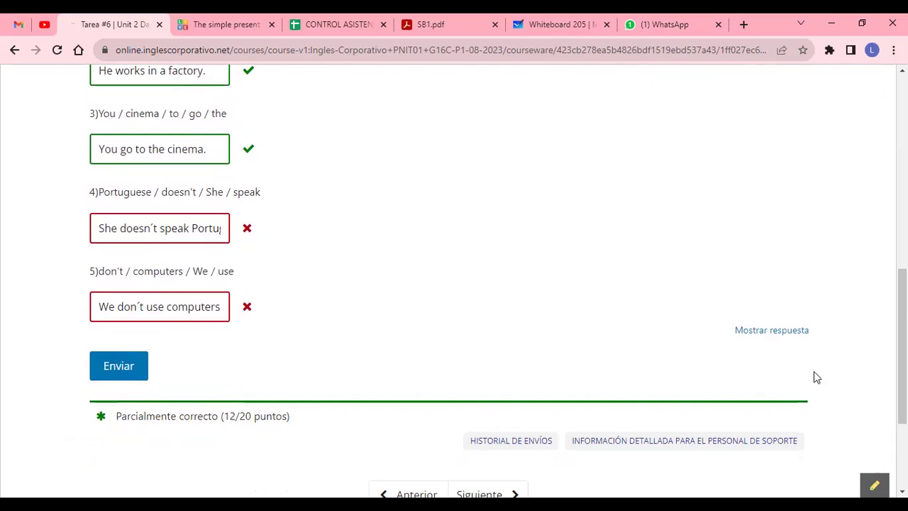
Step: Reveal the correct answers and compare the apostrophes in questions 4 and 5 with the submitted sentences
click(776, 331)
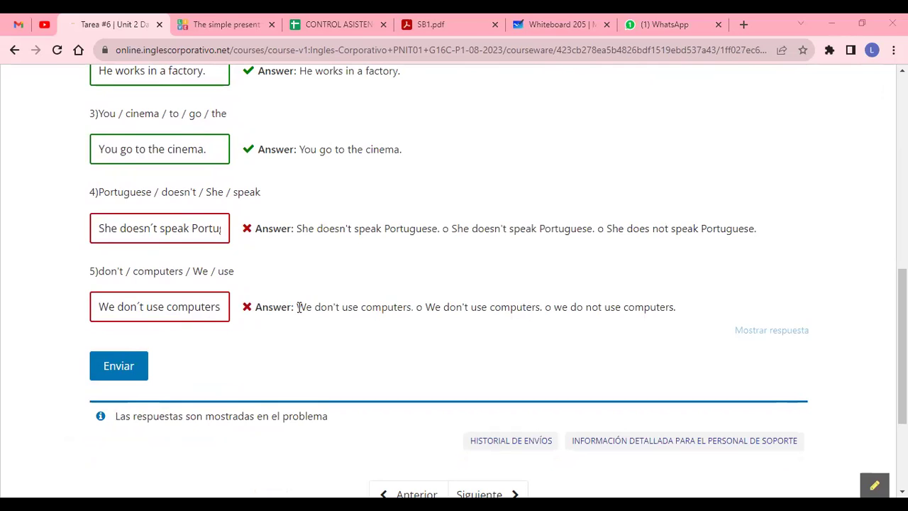
drag(298, 307, 372, 306)
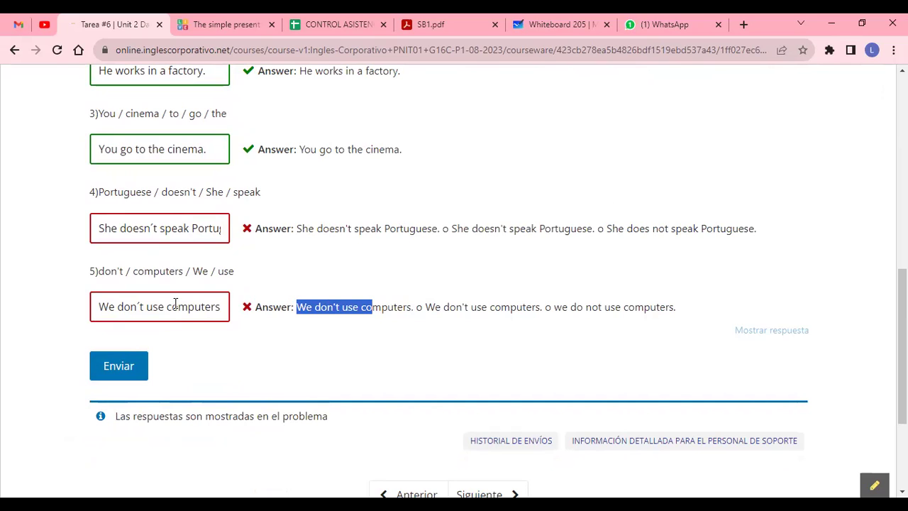
click(134, 306)
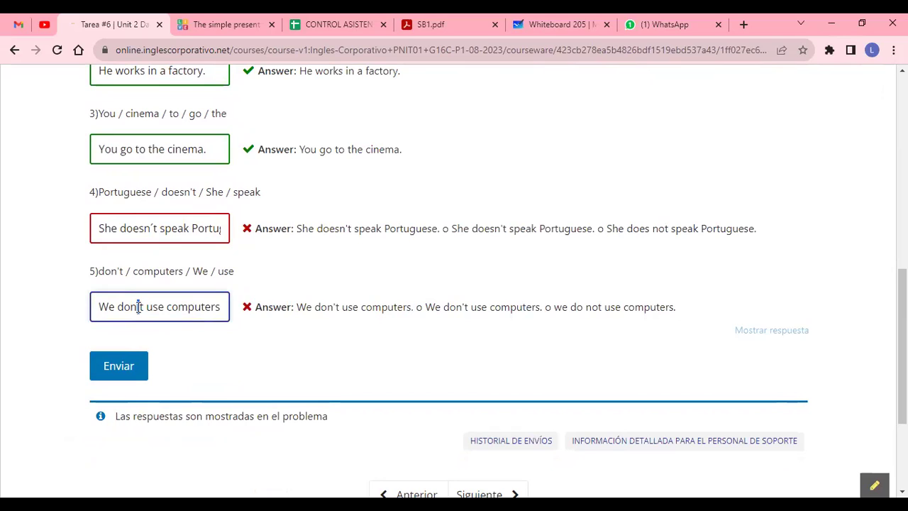
drag(331, 306, 337, 308)
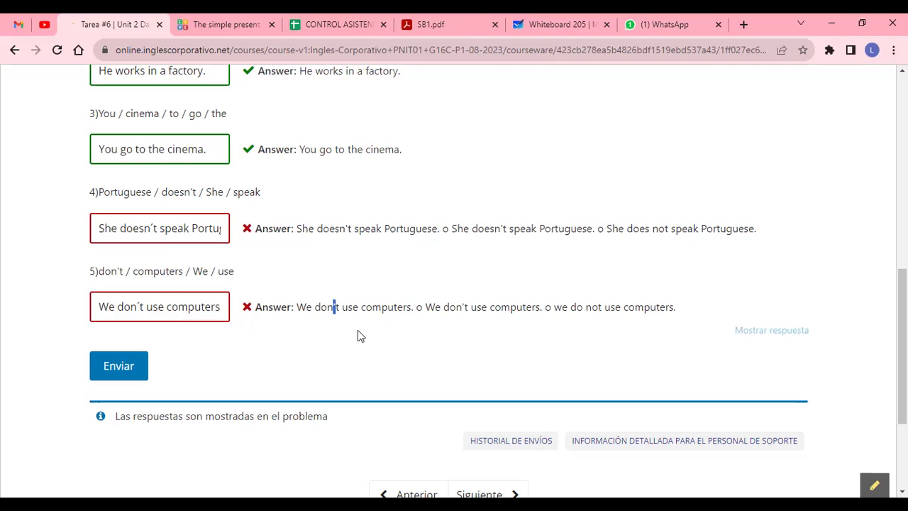
click(422, 292)
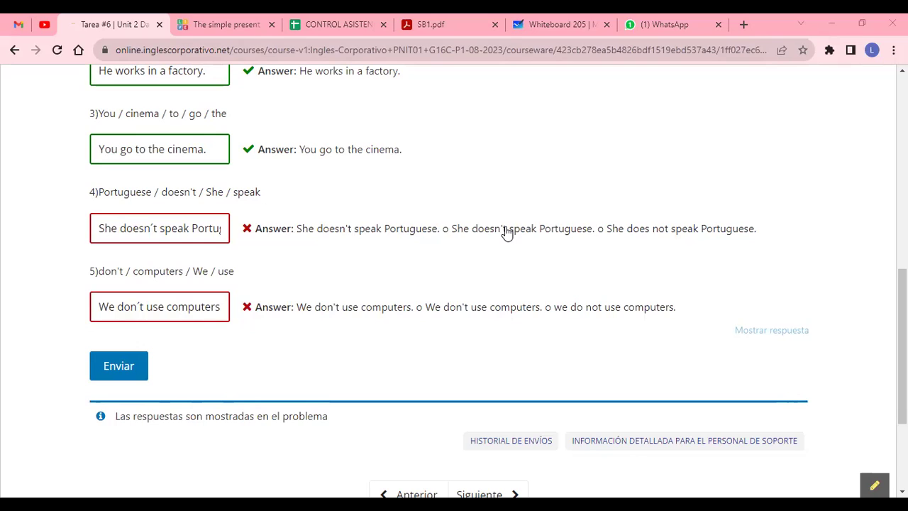
drag(347, 228, 345, 229)
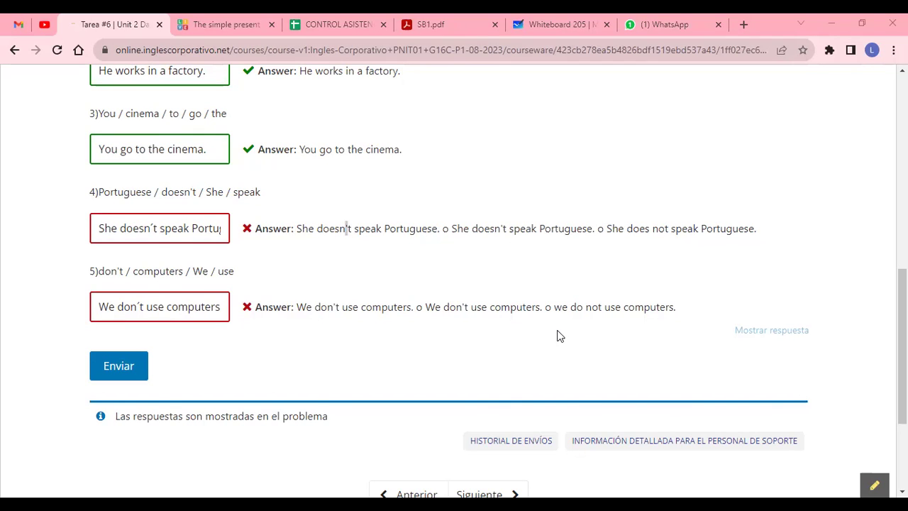
click(298, 228)
Step: Review the answer key, highlighting the uncontracted alternatives "She does not" in question 4 and "we do" in question 5
scroll(330, 283, up, 3)
scroll(330, 290, down, 2)
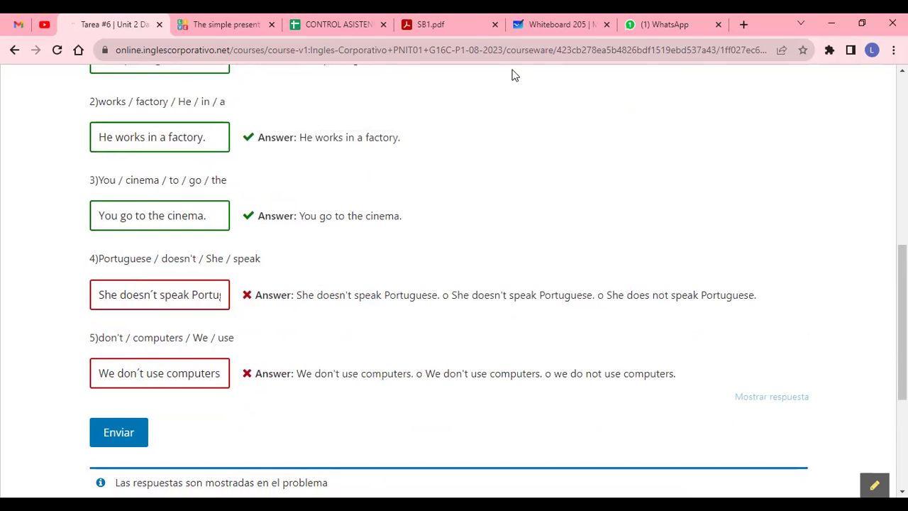
scroll(468, 217, up, 1)
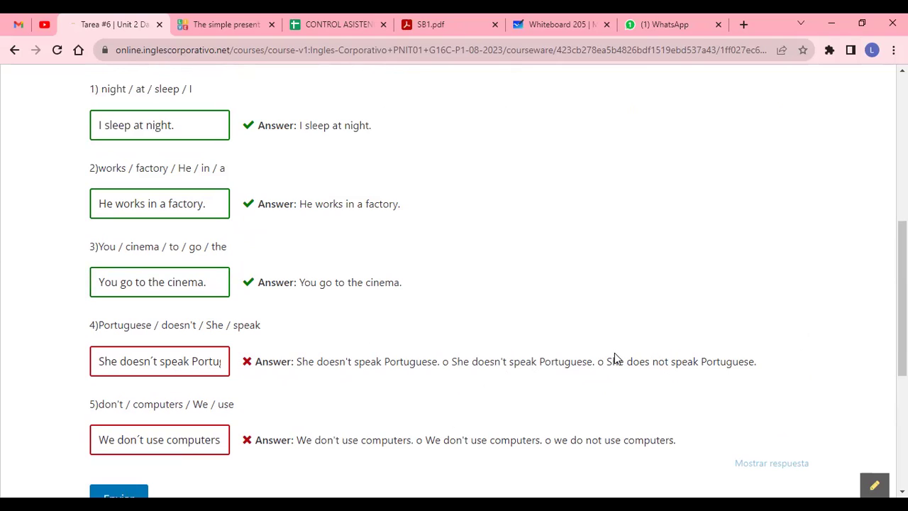
drag(609, 362, 671, 361)
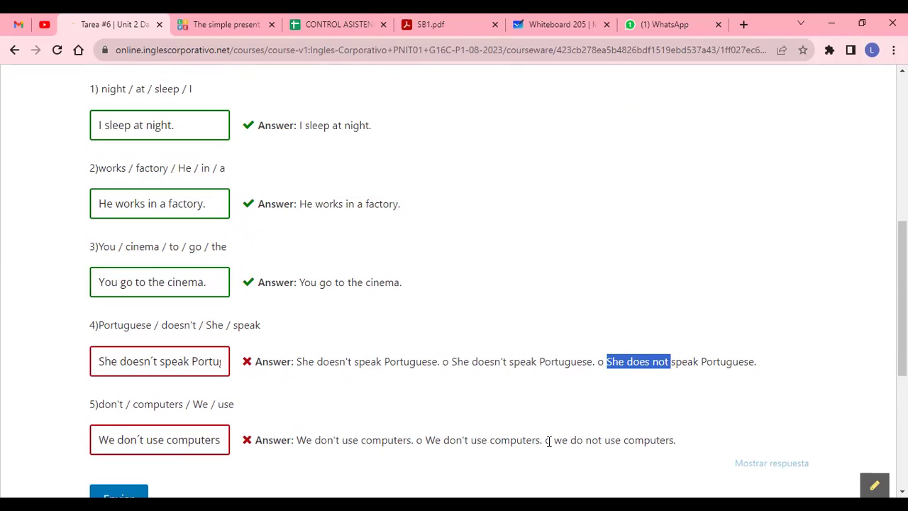
drag(545, 440, 603, 441)
click(680, 430)
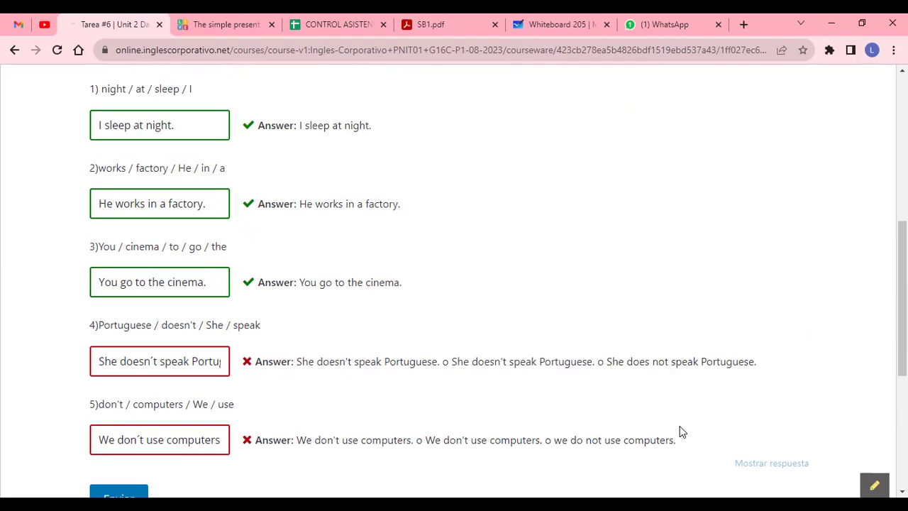